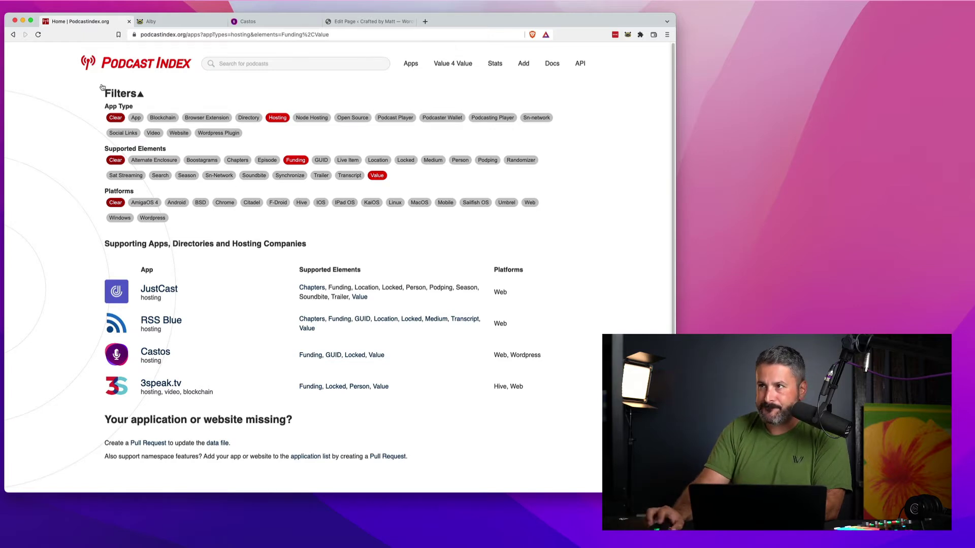
- Switch to the Alby account page listing the 100,000-sat deposit and 85,000-sat payment
{"action": "left_click", "coordinate": [182, 21]}
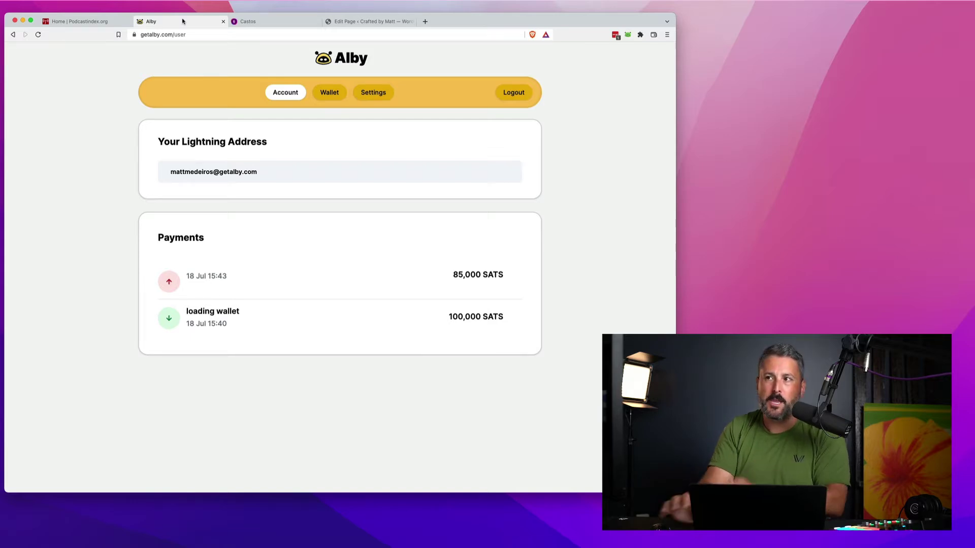
{"action": "left_click", "coordinate": [107, 20]}
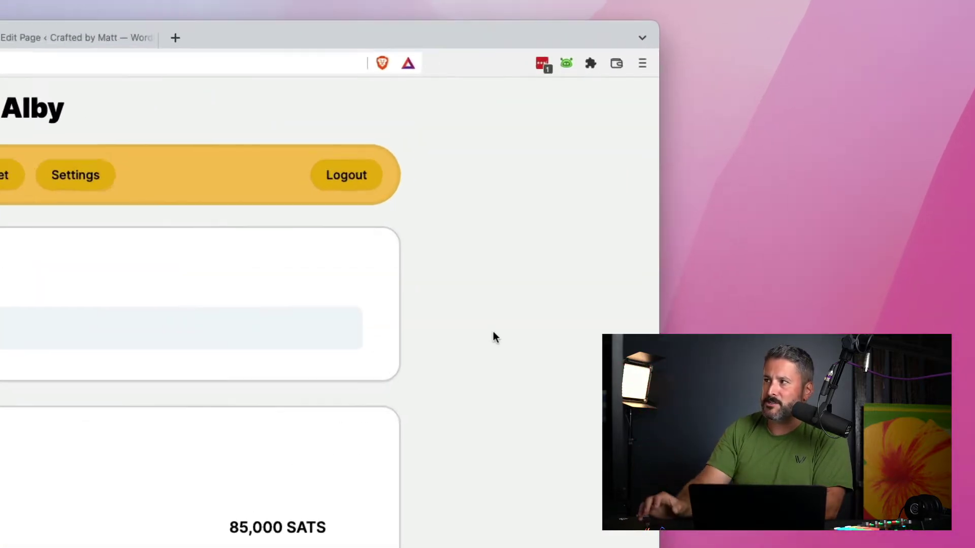
- Open the Alby extension panel for the 15,000-sat wallet and show its account list
{"action": "left_click", "coordinate": [538, 80]}
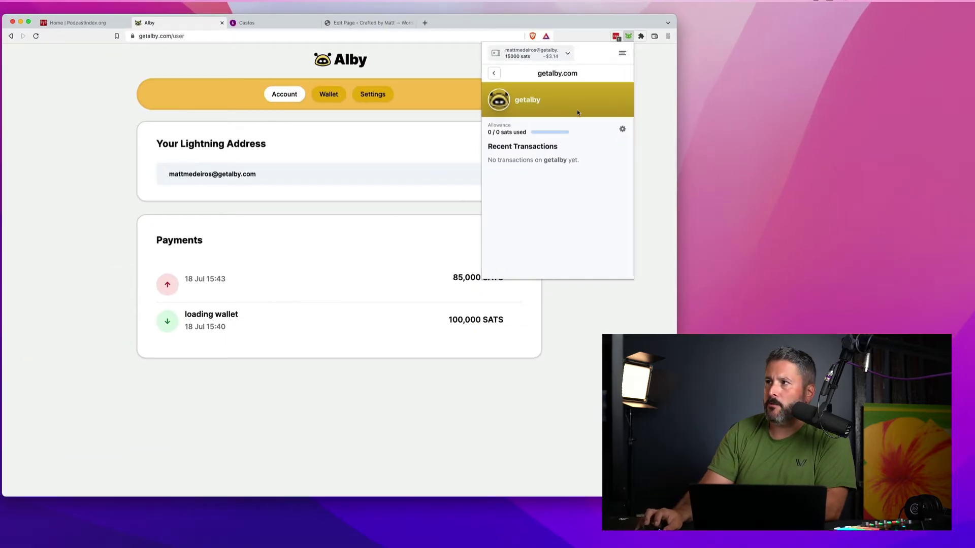
{"action": "left_click", "coordinate": [302, 194]}
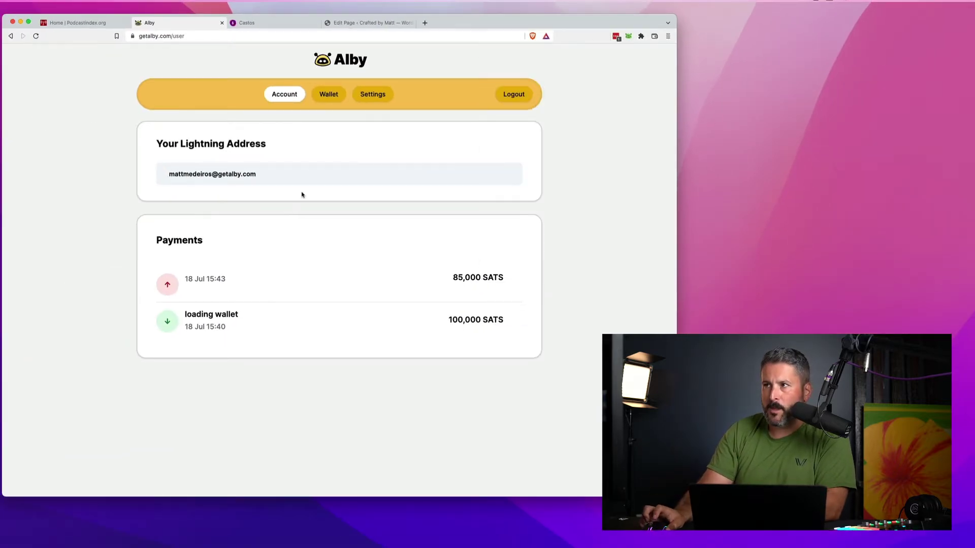
{"action": "left_click", "coordinate": [628, 36]}
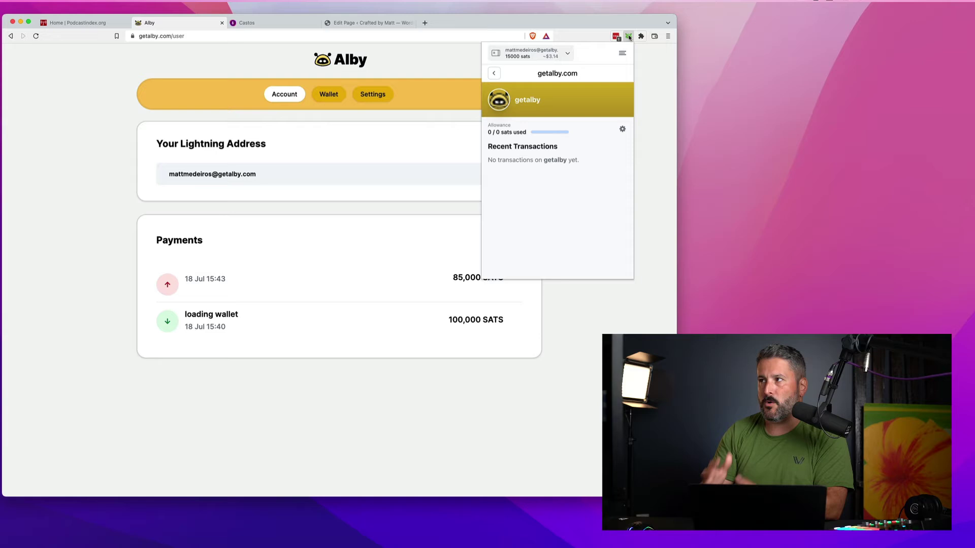
{"action": "left_click", "coordinate": [569, 54]}
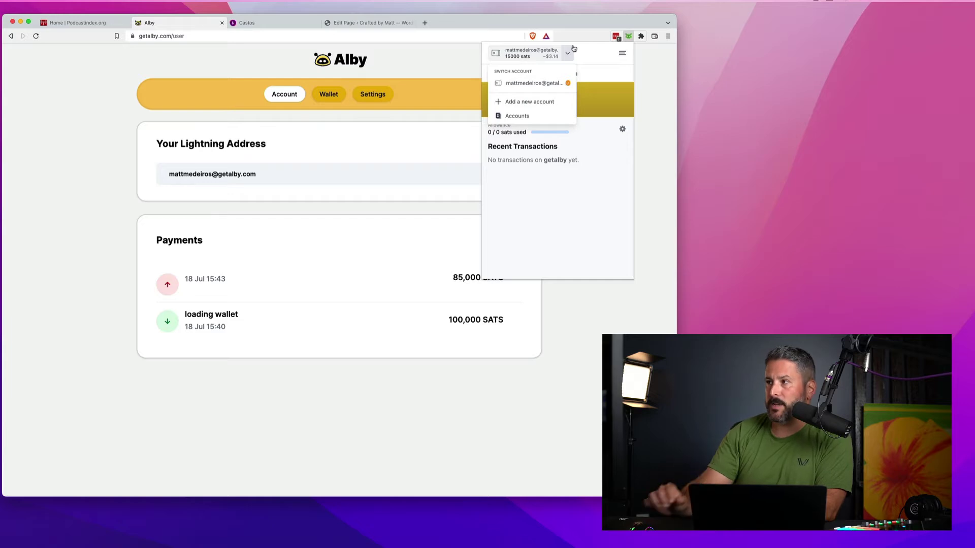
- Sign up for a hosted Alby Wallet with the user's e-mail, a password and a Lightning Address
{"action": "left_click", "coordinate": [534, 108]}
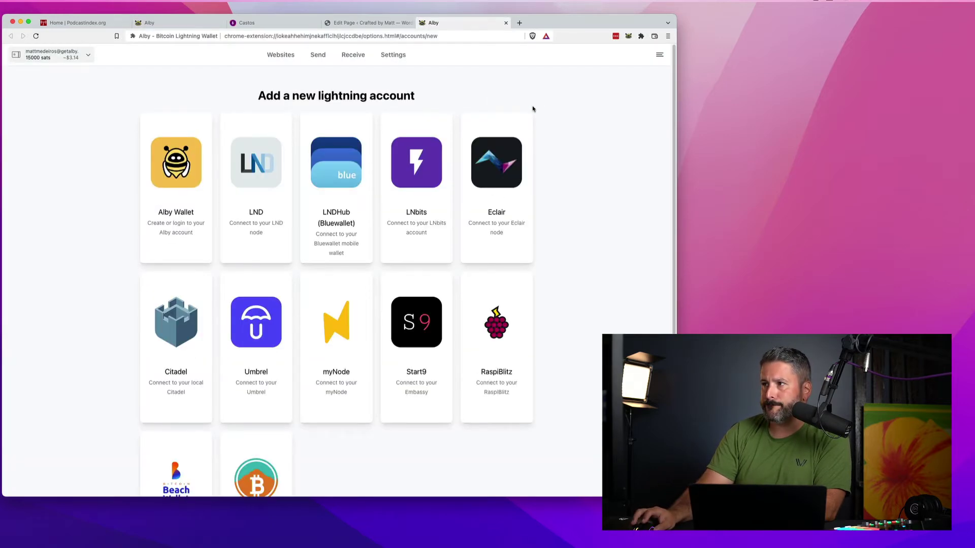
{"action": "left_click", "coordinate": [175, 176]}
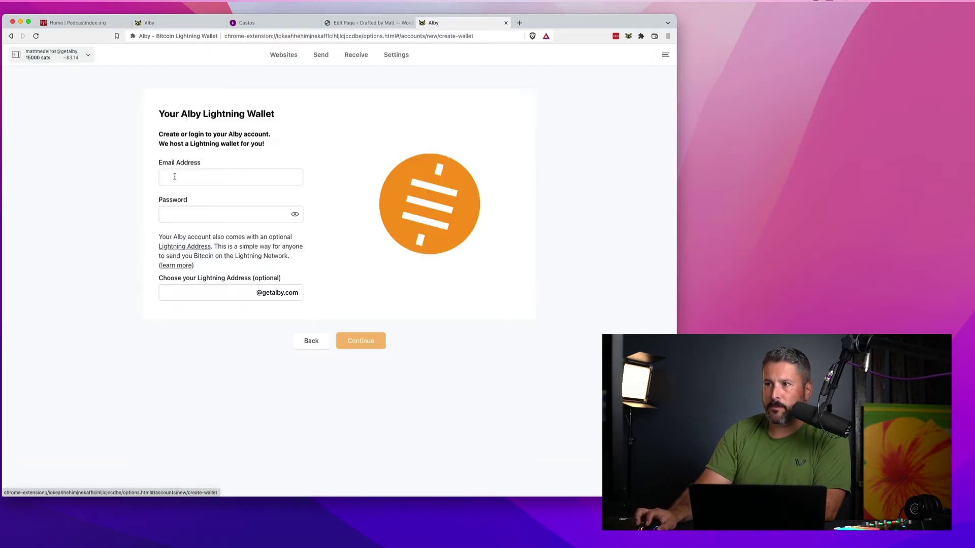
{"action": "left_click", "coordinate": [209, 174]}
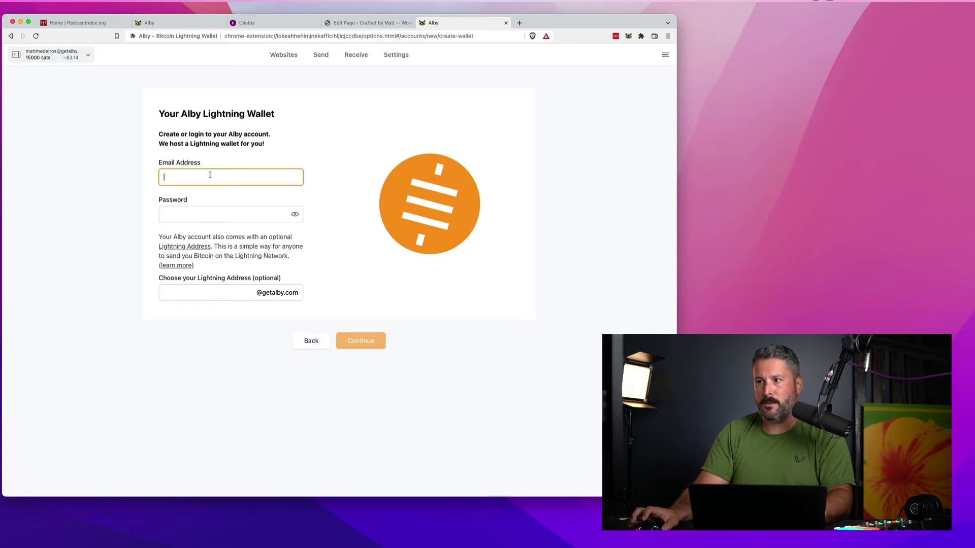
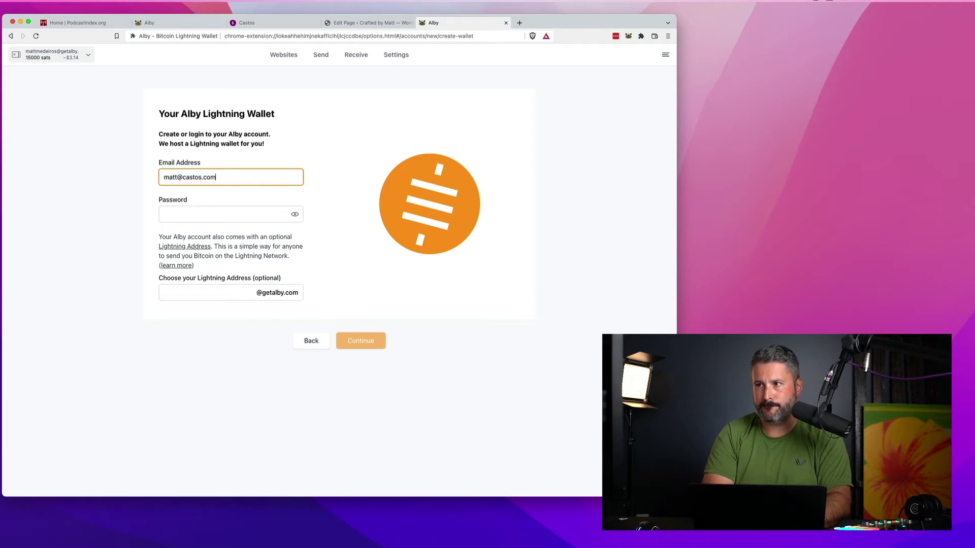
{"action": "key", "text": "Tab"}
{"action": "type", "text": "********"}
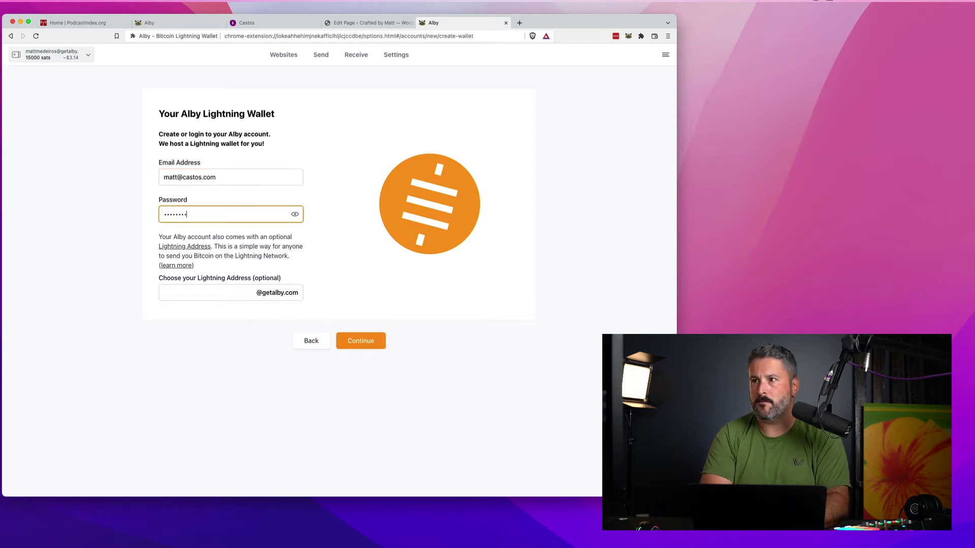
{"action": "left_click", "coordinate": [203, 293]}
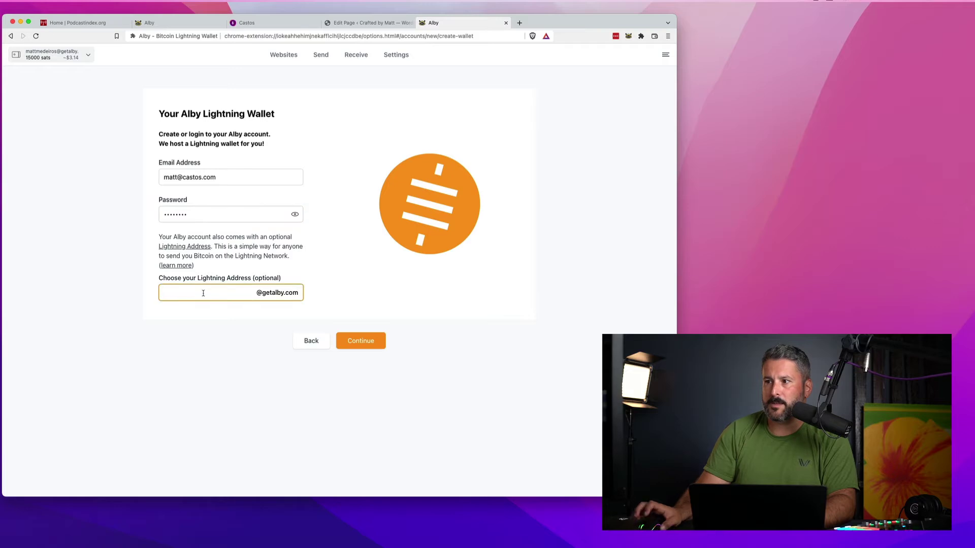
{"action": "type", "text": "castosmatt"}
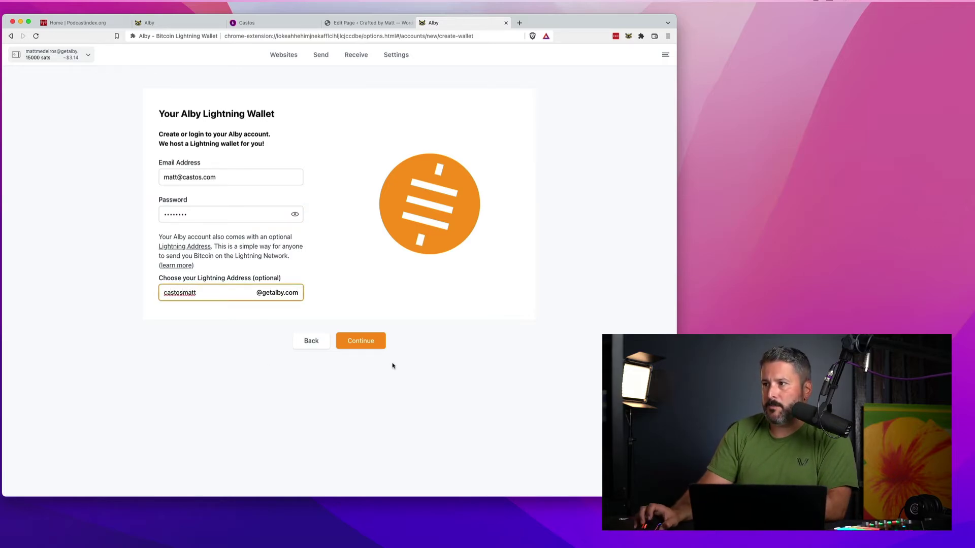
{"action": "left_click", "coordinate": [363, 342]}
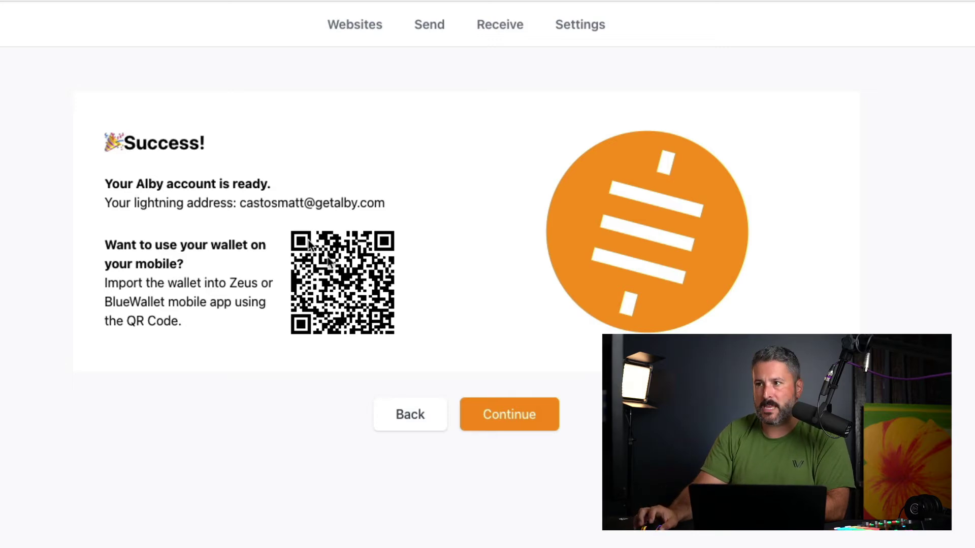
- Continue past the Success page to the 'ready to go' page showing the new account at 0 sats
{"action": "left_click", "coordinate": [511, 414]}
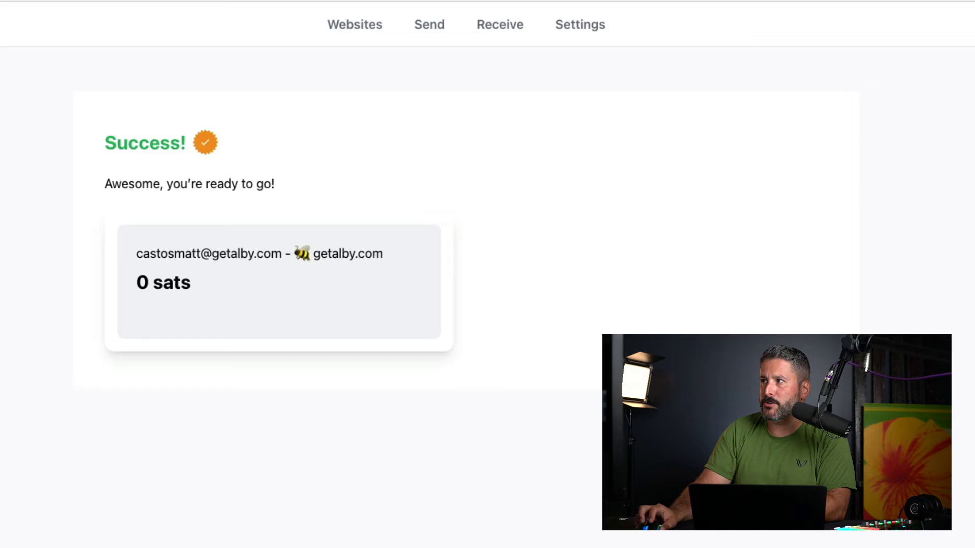
- Open the new account's wallet panel and go to the Receive invoice page
{"action": "left_click", "coordinate": [706, 30]}
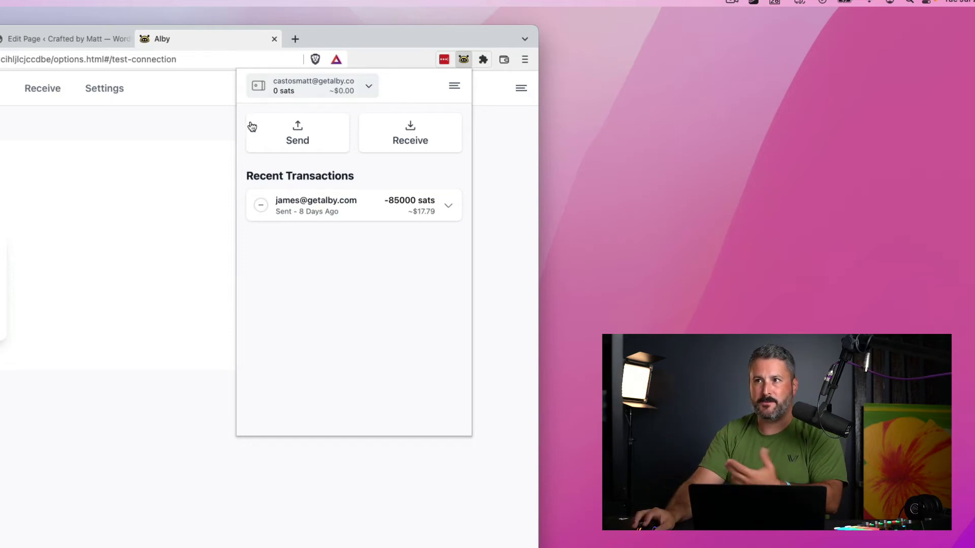
{"action": "left_click", "coordinate": [234, 131]}
{"action": "left_click", "coordinate": [46, 92]}
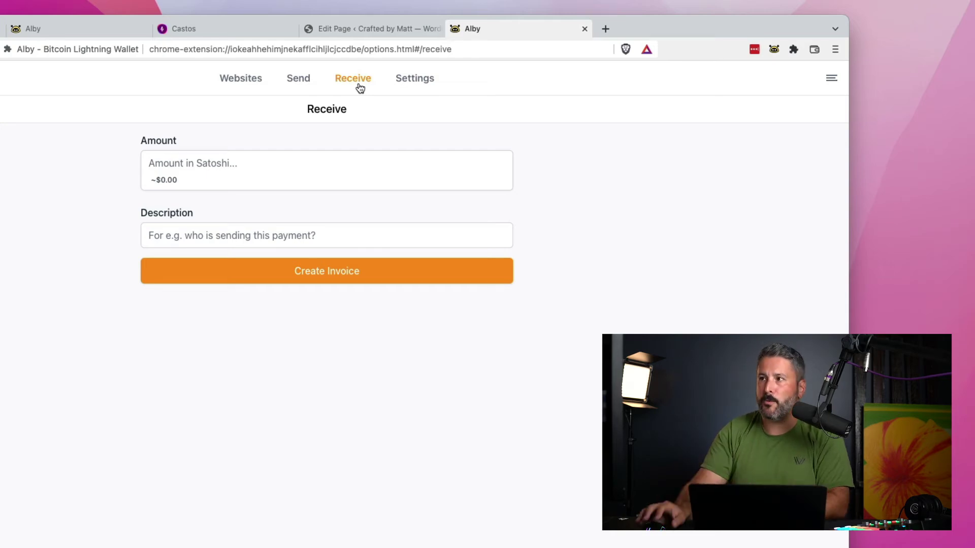
- Enter an amount of 40000 sats and the description 'Initial invoice'
{"action": "left_click", "coordinate": [254, 180]}
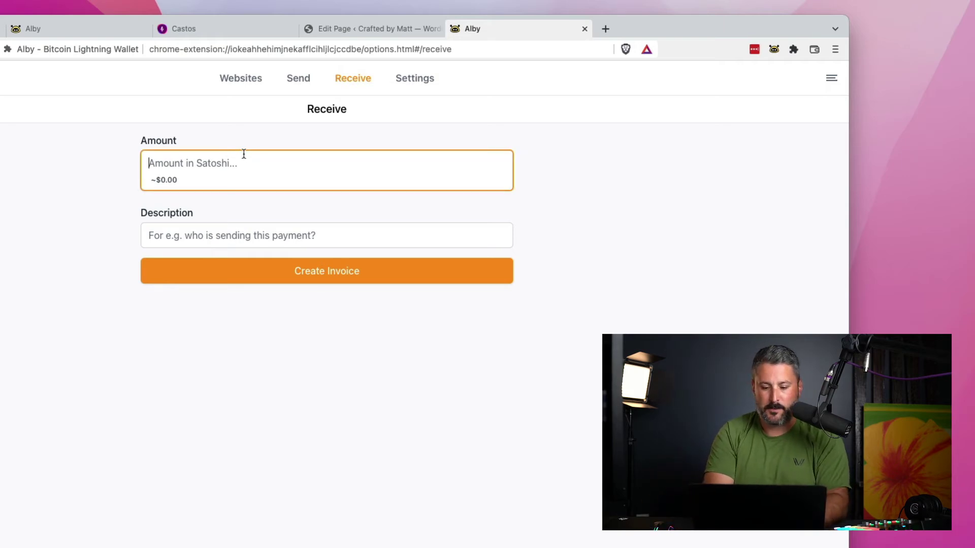
{"action": "type", "text": "40"}
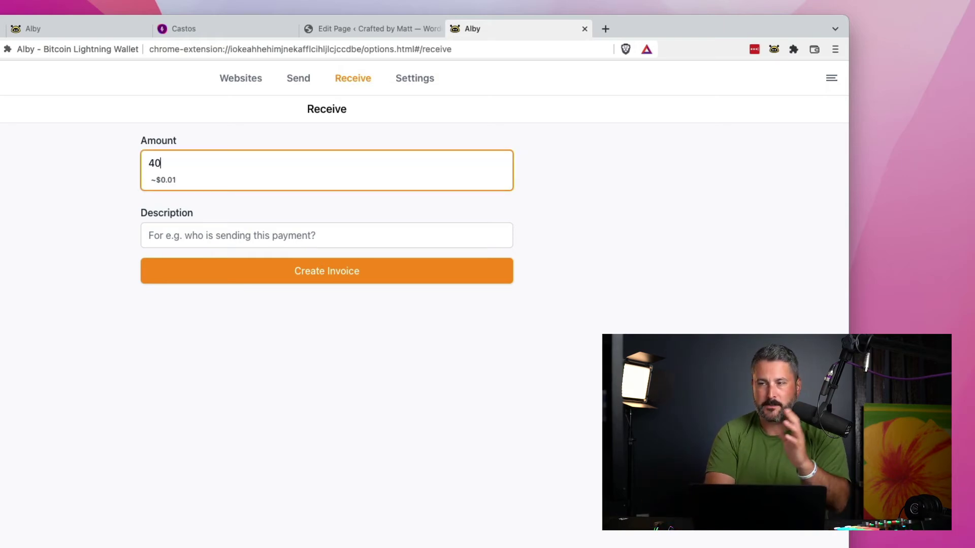
{"action": "type", "text": "0"}
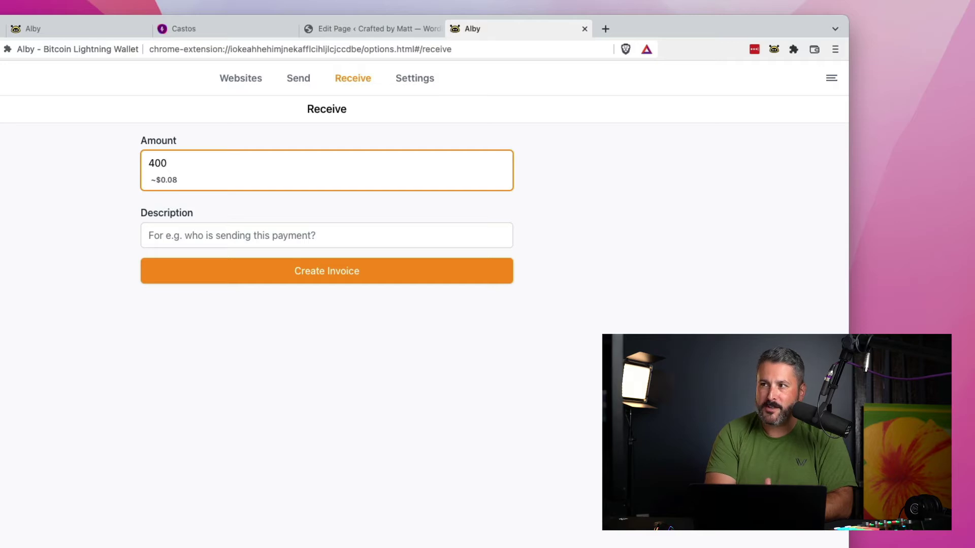
{"action": "type", "text": "0"}
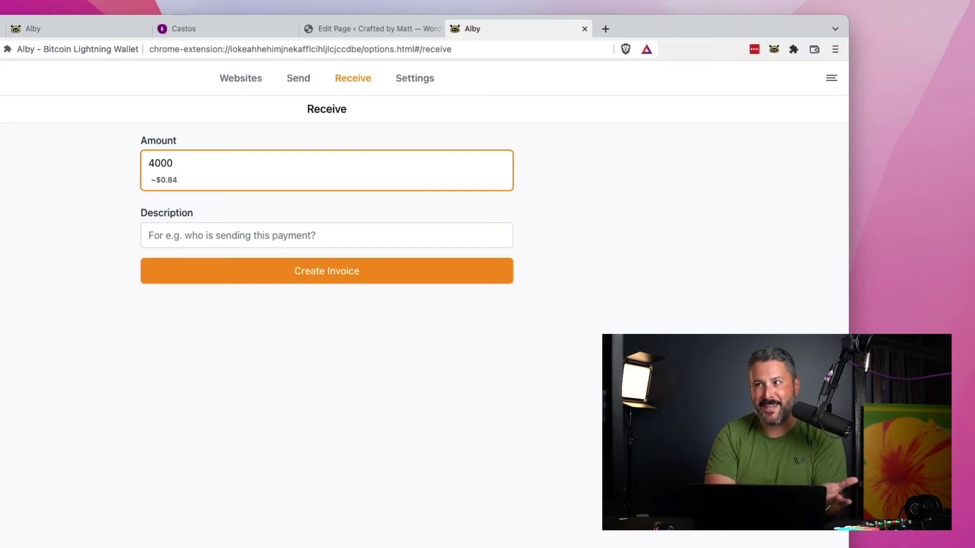
{"action": "type", "text": "0"}
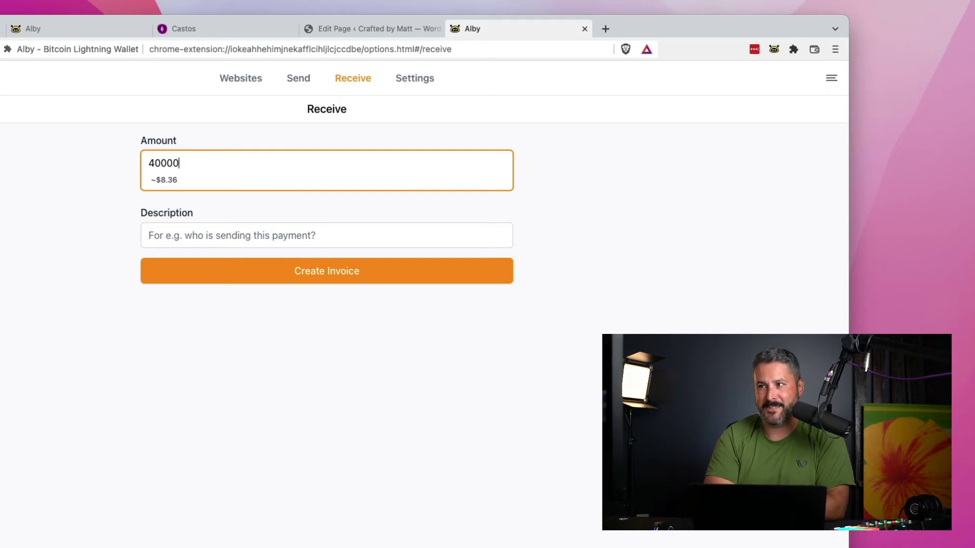
{"action": "left_click", "coordinate": [308, 237]}
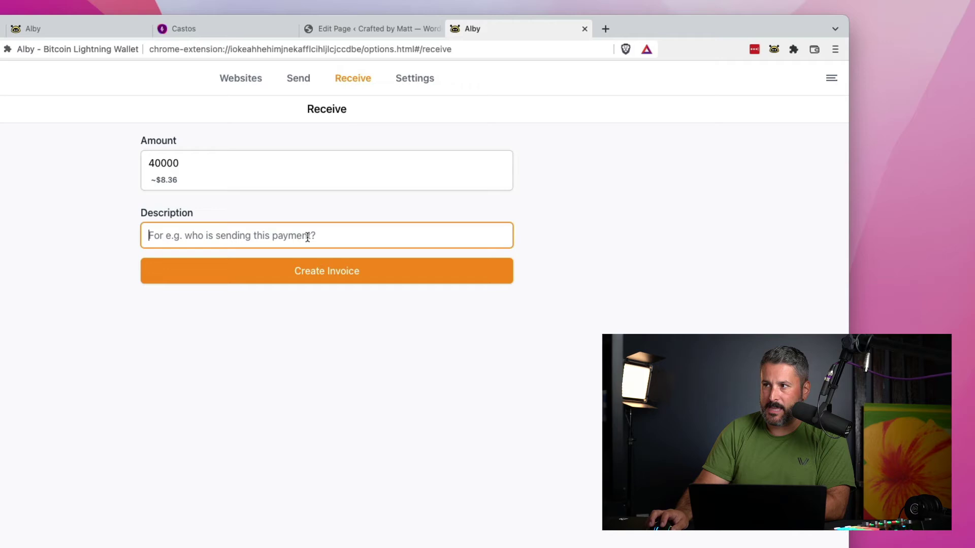
{"action": "type", "text": "Initial invpice"}
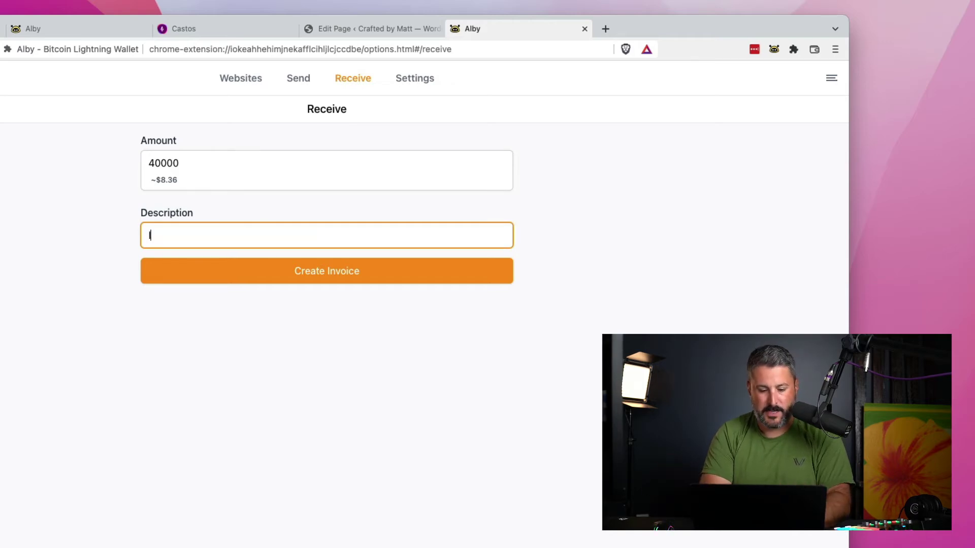
{"action": "key", "text": "BackSpace"}
{"action": "key", "text": "BackSpace"}
{"action": "key", "text": "BackSpace"}
{"action": "key", "text": "BackSpace"}
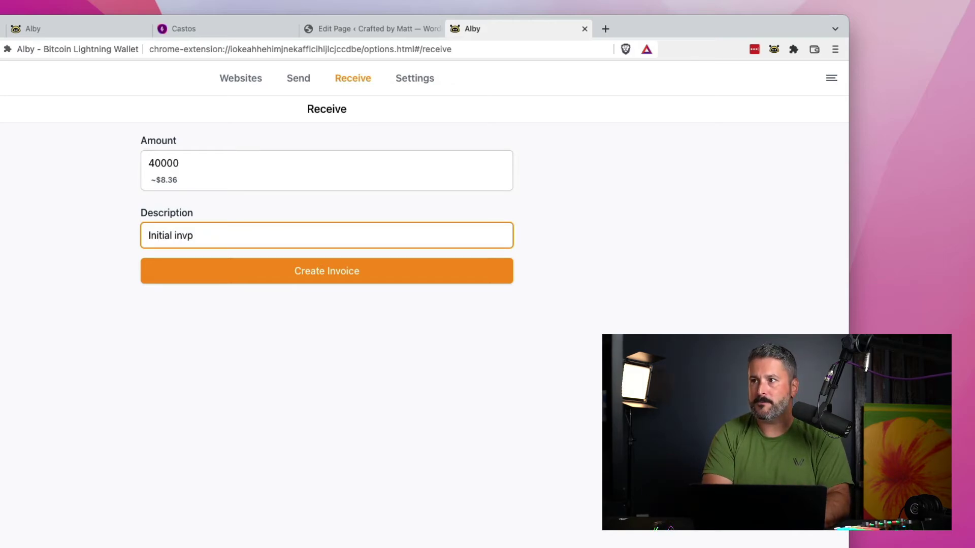
- Finish the 'Initial invoice' description and create the 40000-sat invoice
{"action": "type", "text": "oice"}
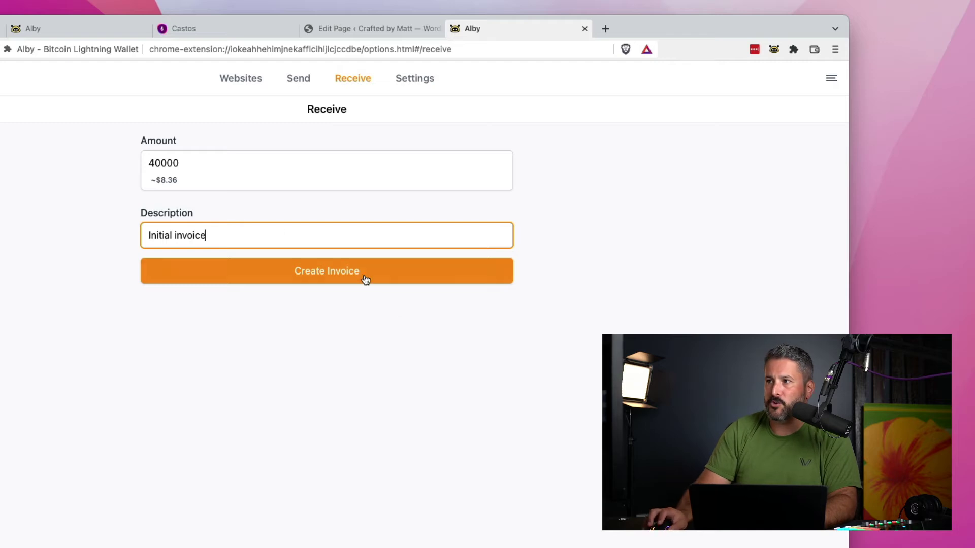
{"action": "left_click", "coordinate": [363, 277]}
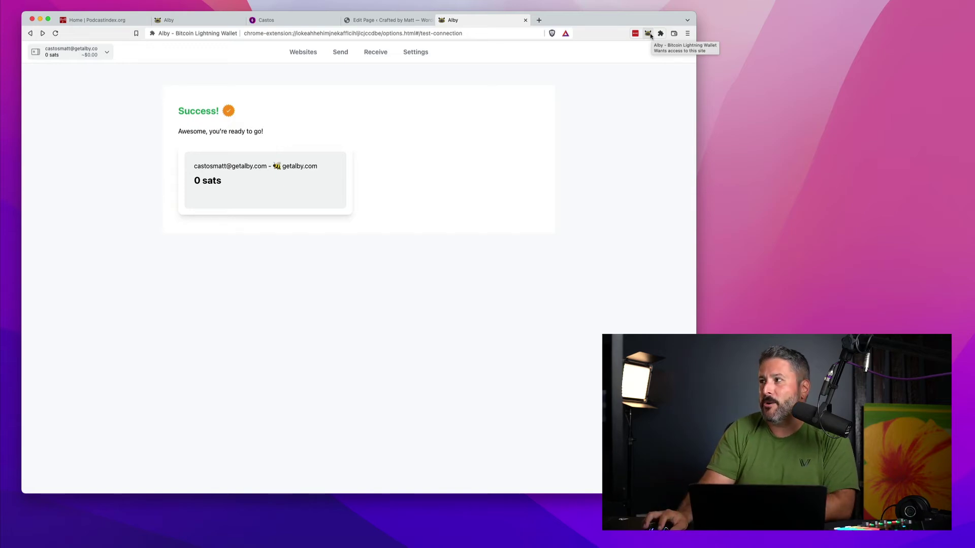
- Switch Alby to the 15000-sat wallet account, then go to the Castos podcasts dashboard
{"action": "left_click", "coordinate": [649, 33]}
{"action": "left_click", "coordinate": [586, 50]}
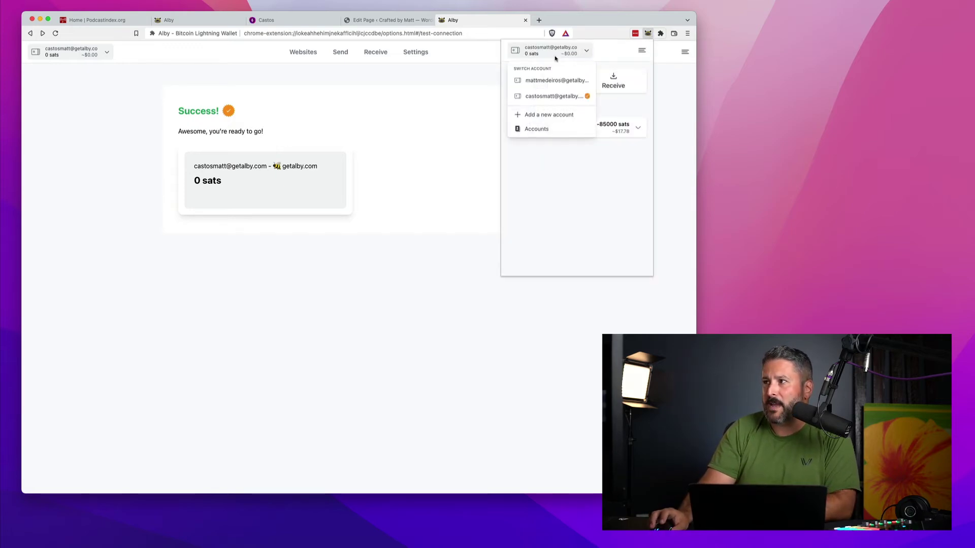
{"action": "left_click", "coordinate": [559, 80]}
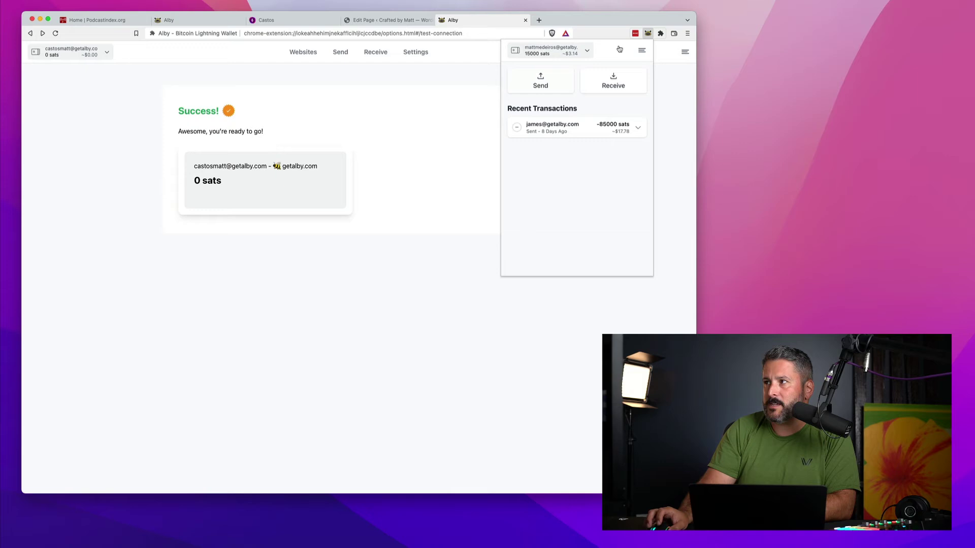
{"action": "left_click", "coordinate": [475, 75]}
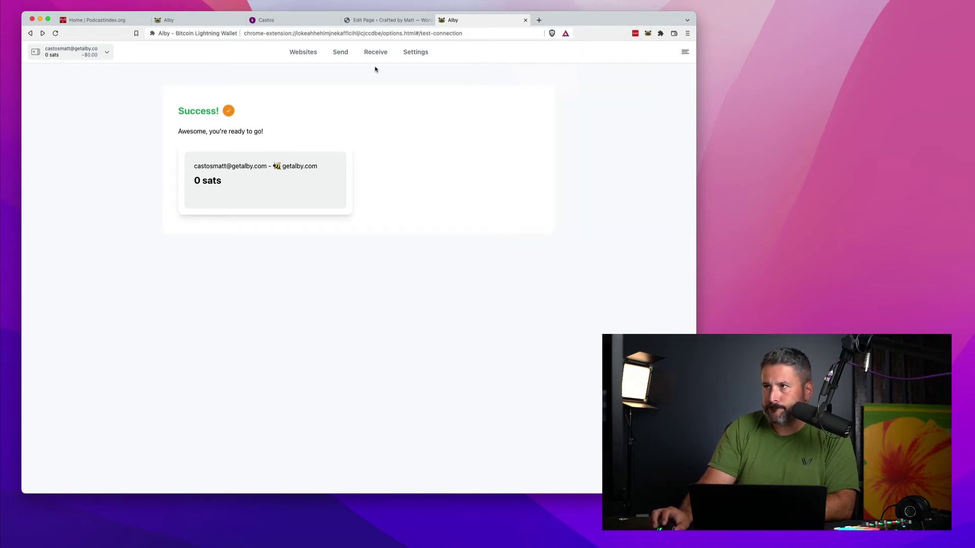
{"action": "left_click", "coordinate": [285, 22]}
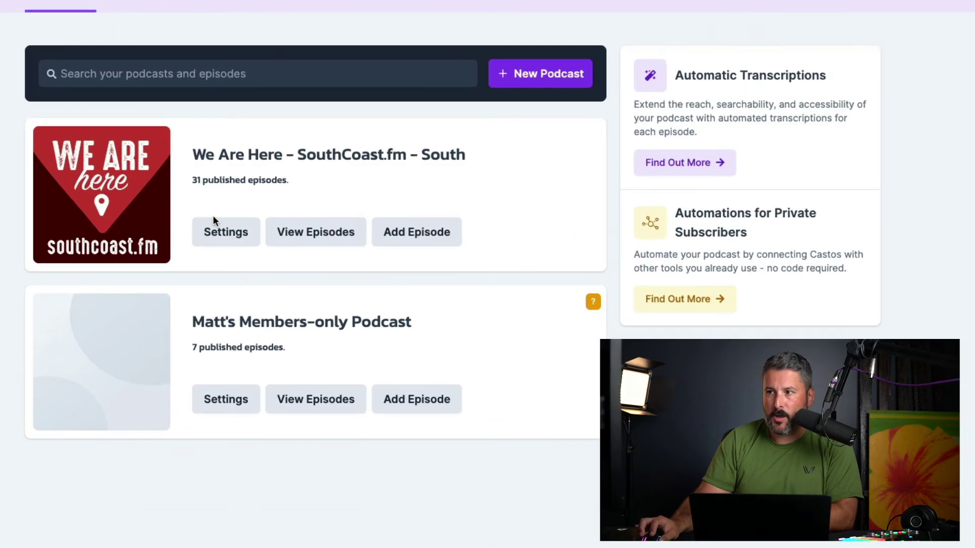
- Open the We Are Here podcast's settings at the Listener Support section
{"action": "left_click", "coordinate": [219, 233]}
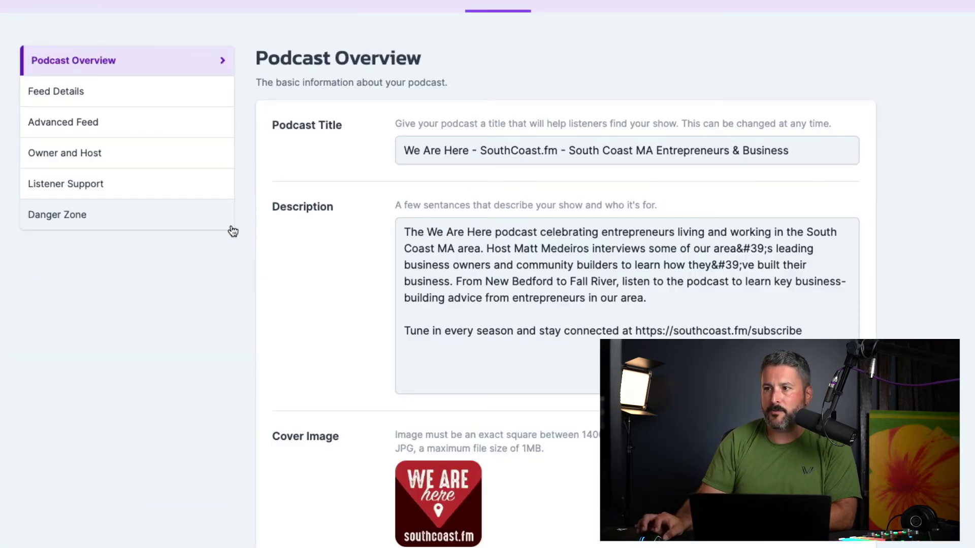
{"action": "left_click", "coordinate": [120, 189]}
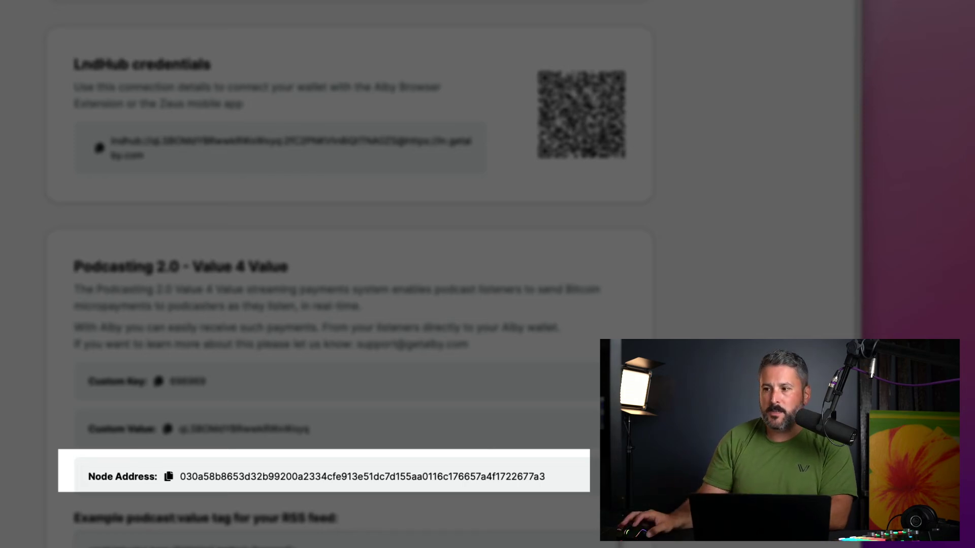
- Copy the Node Address from Alby's Podcasting 2.0 Value 4 Value section
{"action": "left_click", "coordinate": [168, 478]}
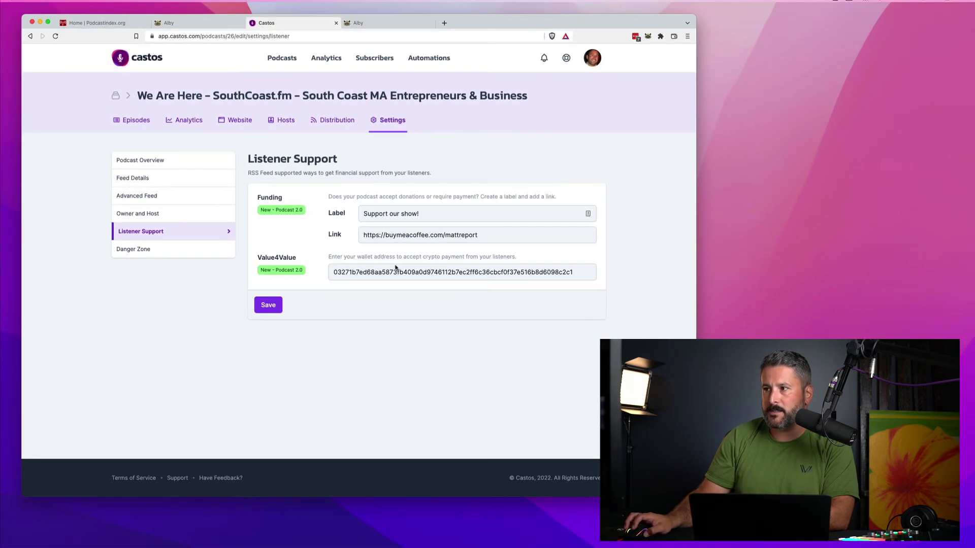
- Replace the Castos Value4Value address with the copied Alby node address and save the settings
{"action": "double_click", "coordinate": [394, 272]}
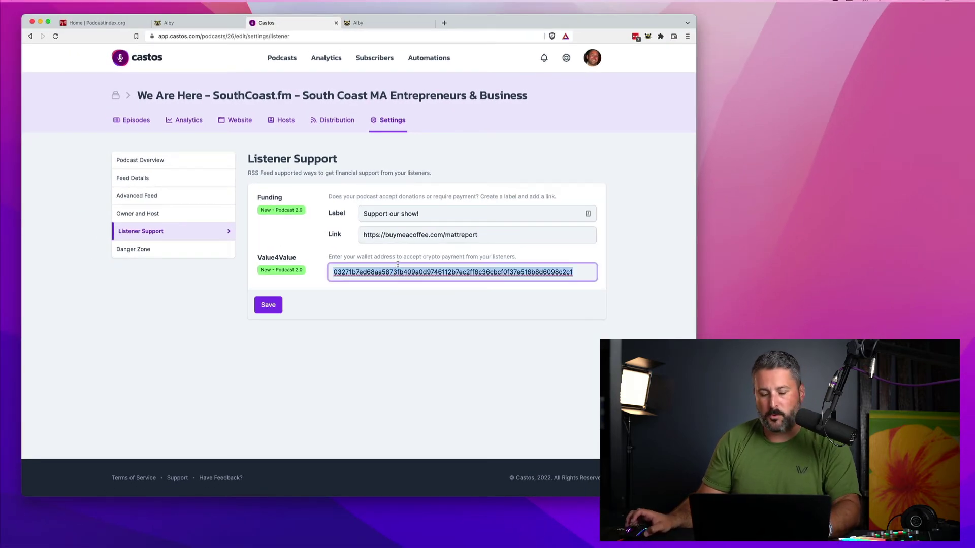
{"action": "key", "text": "super+v"}
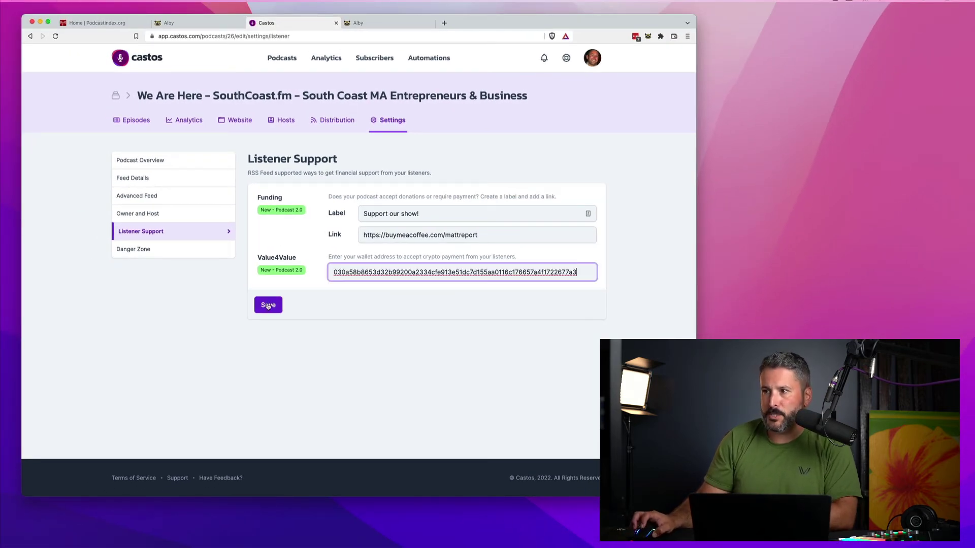
{"action": "left_click", "coordinate": [266, 305]}
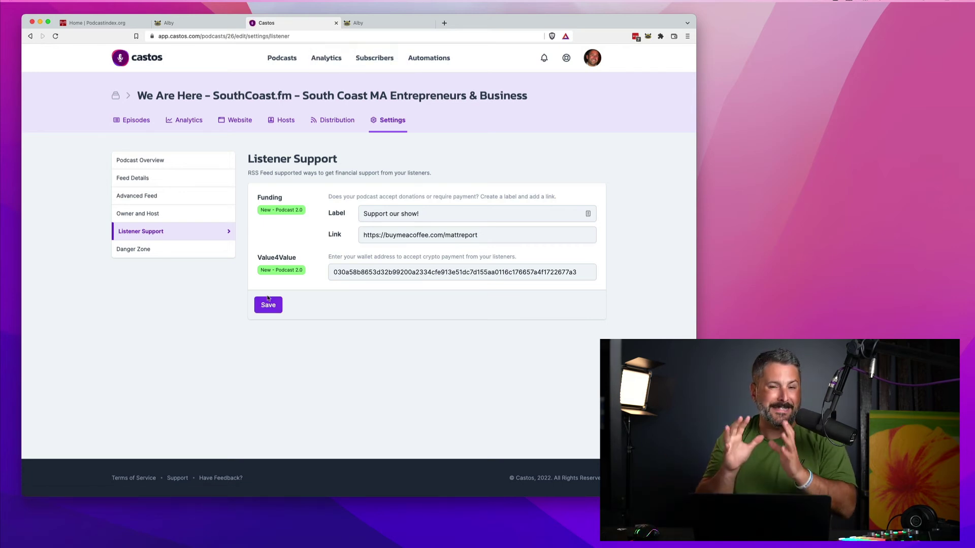
- Review Podcast Index's Funding and Value hosting apps, including Castos, then maximize the Twitter profile window
{"action": "left_click", "coordinate": [101, 24]}
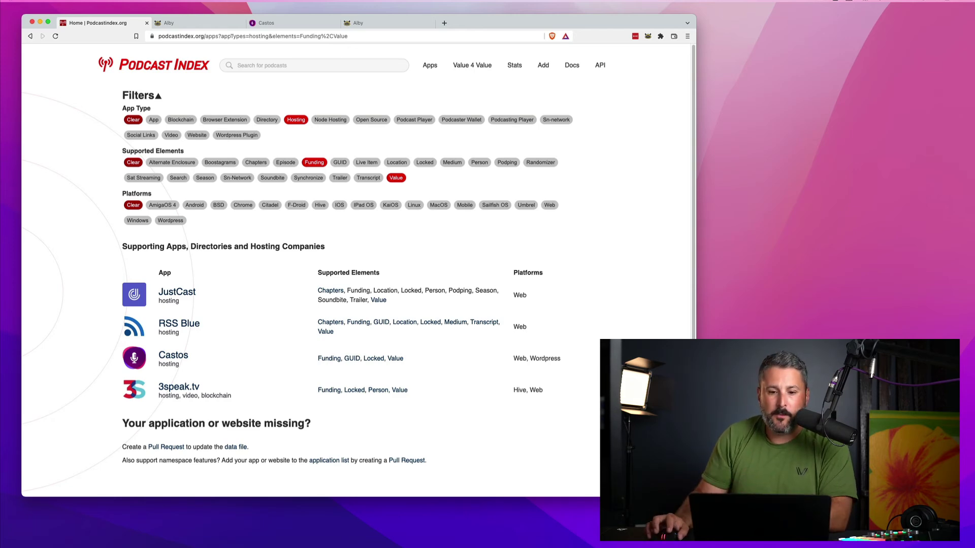
{"action": "key", "text": "super+grave"}
{"action": "double_click", "coordinate": [518, 59]}
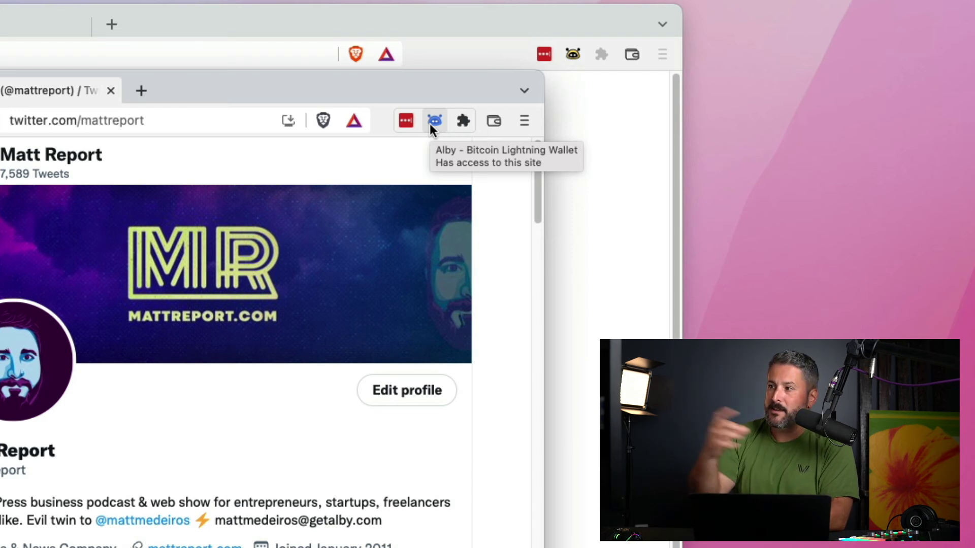
- Open the Alby extension panel on the Twitter profile to send satoshis to its Lightning address
{"action": "left_click", "coordinate": [433, 124]}
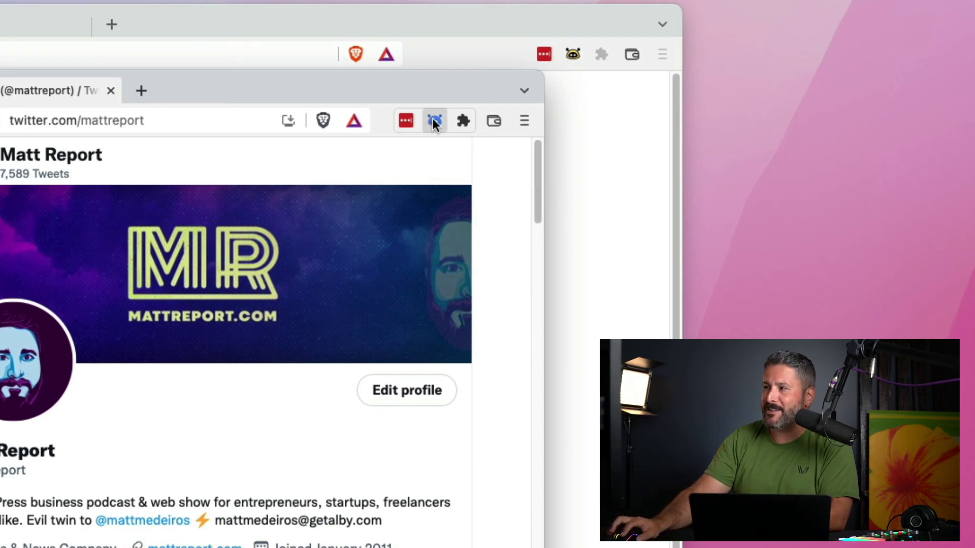